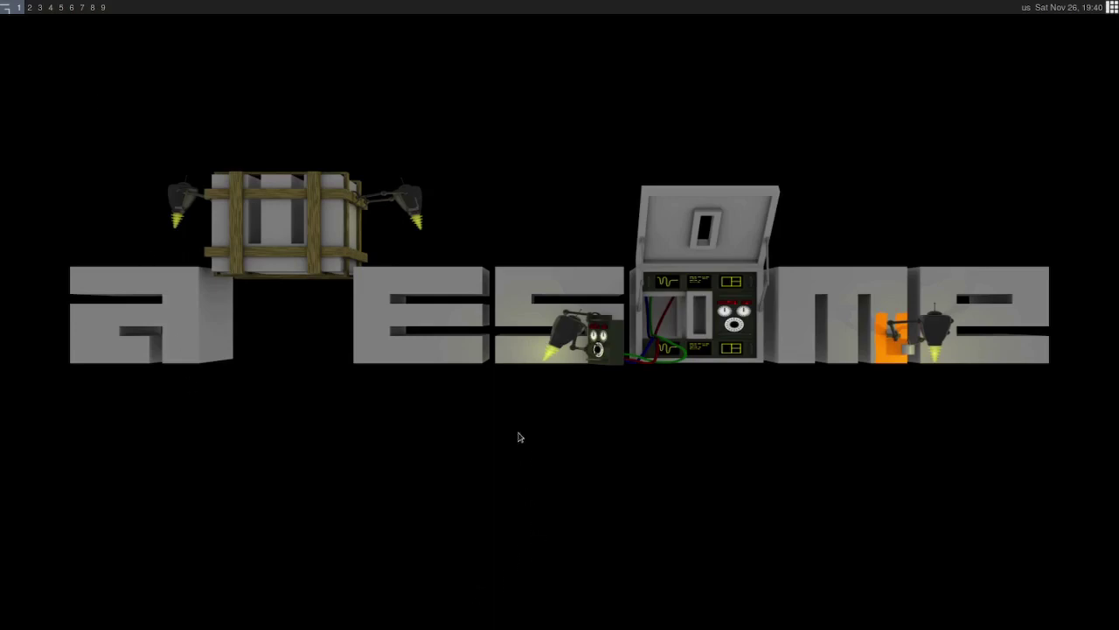
right_click(499, 406)
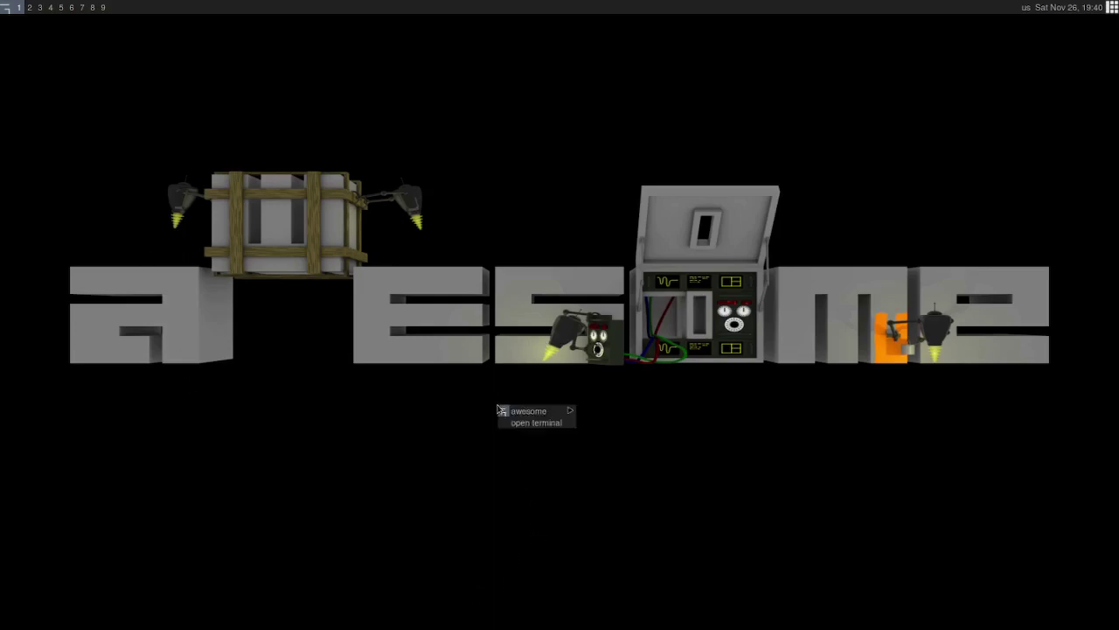
mouse_move(507, 410)
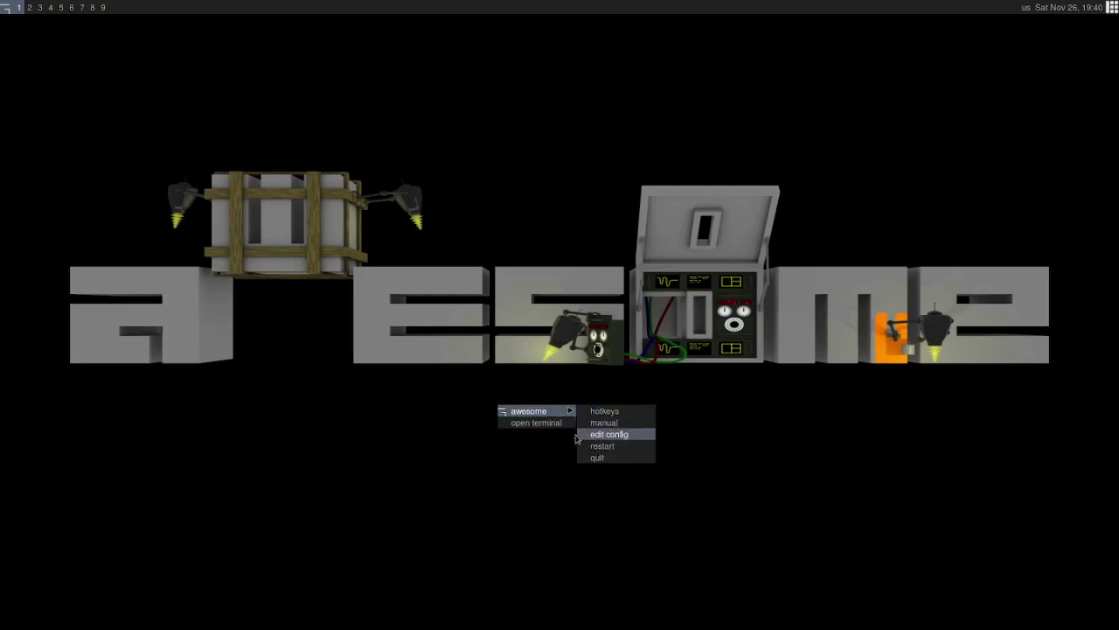
left_click(436, 426)
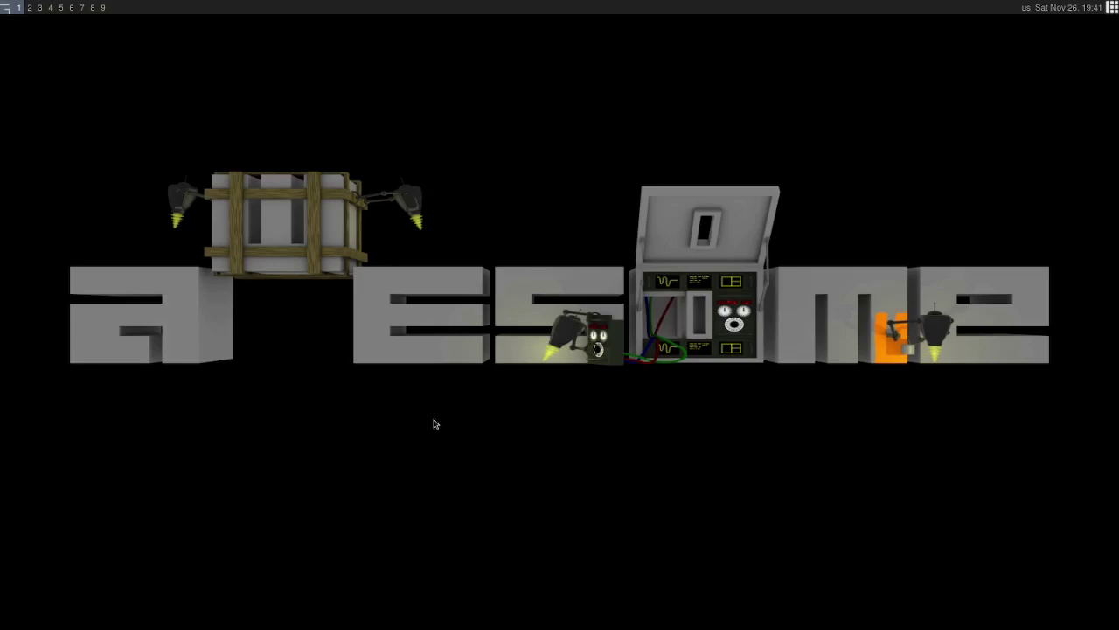
right_click(434, 423)
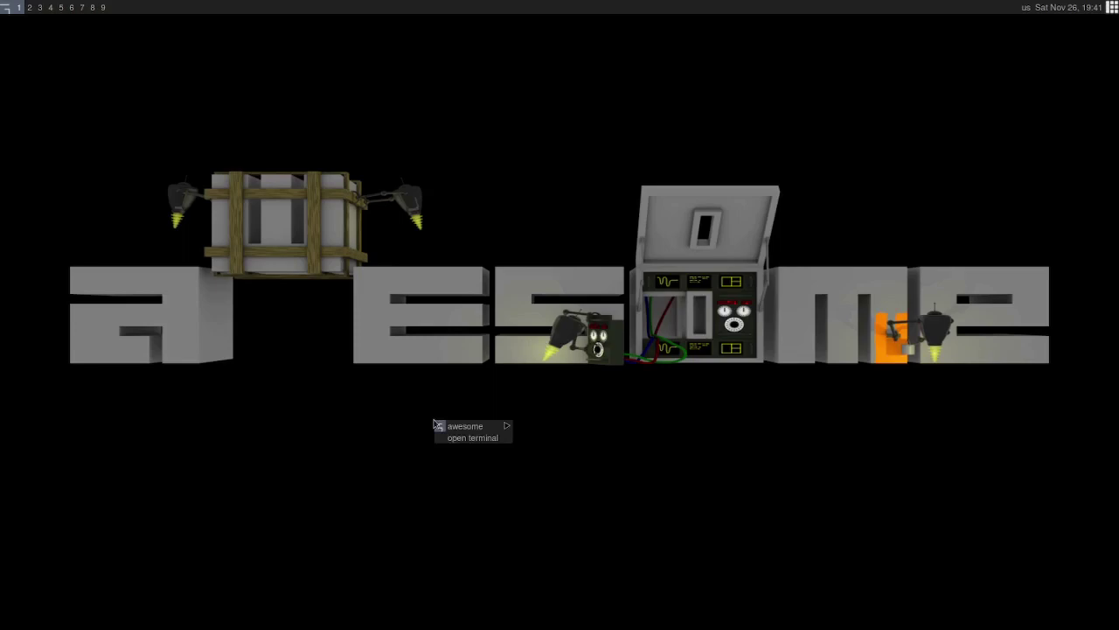
left_click(589, 417)
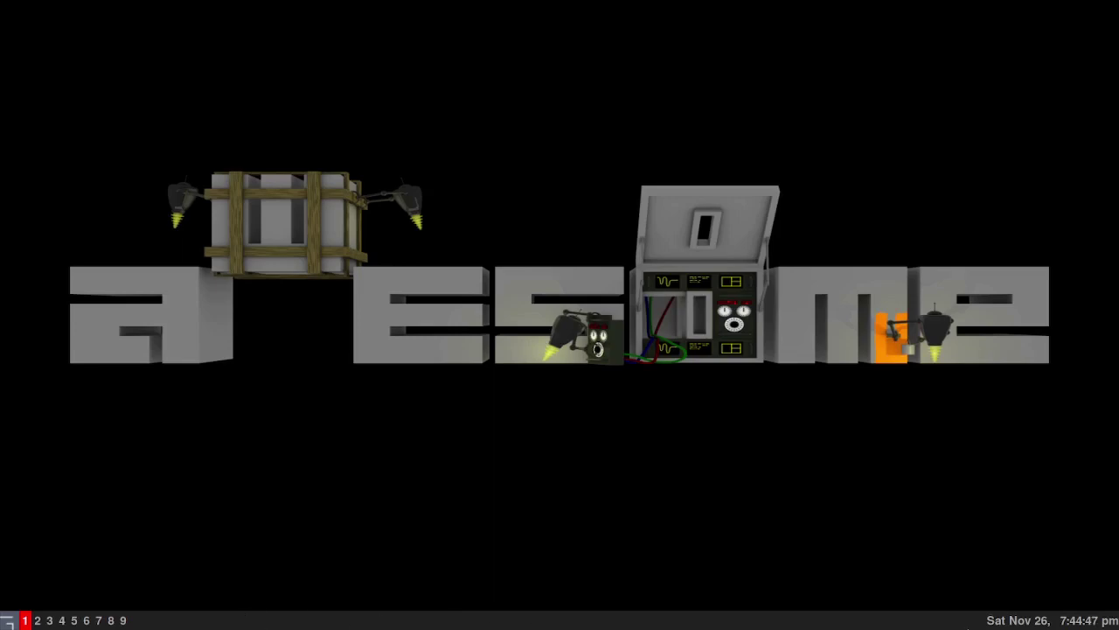
left_click(62, 621)
left_click(75, 621)
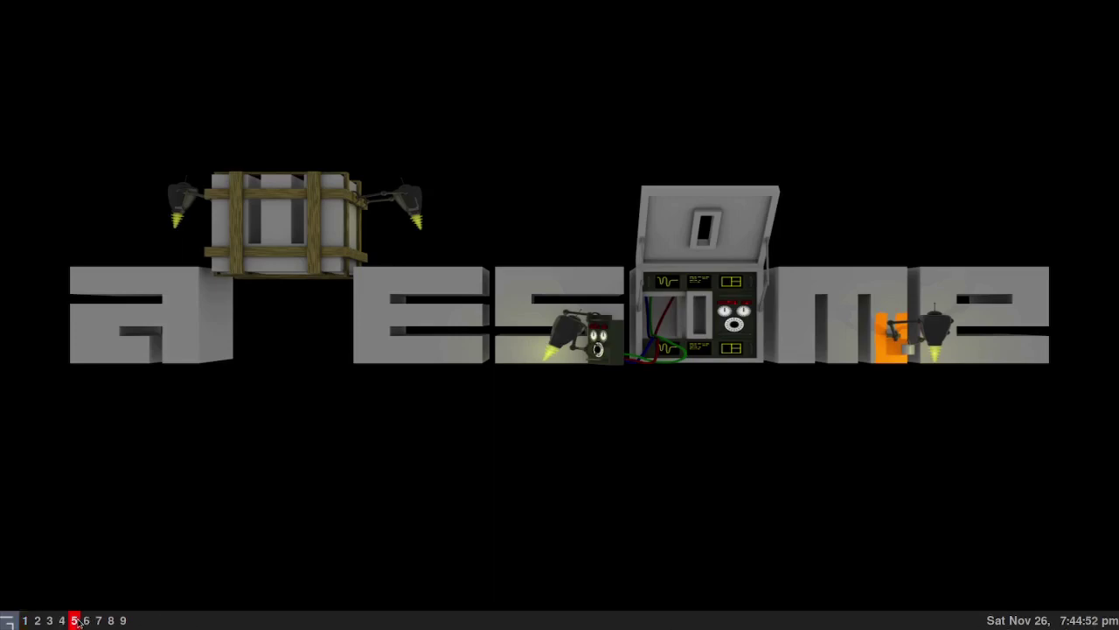
left_click(123, 621)
left_click(25, 622)
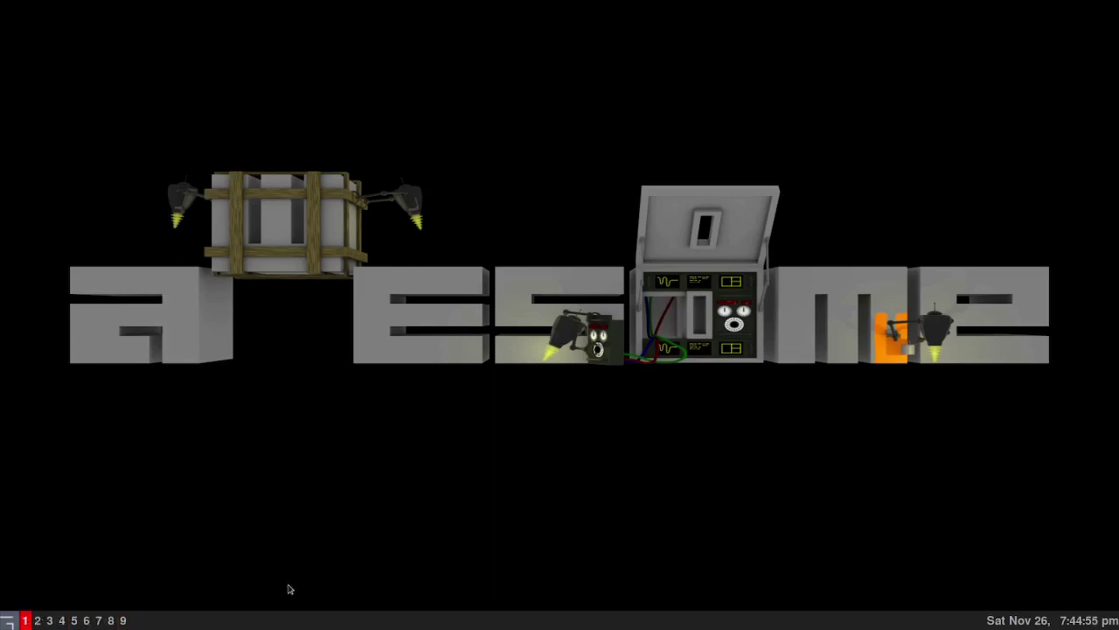
right_click(561, 391)
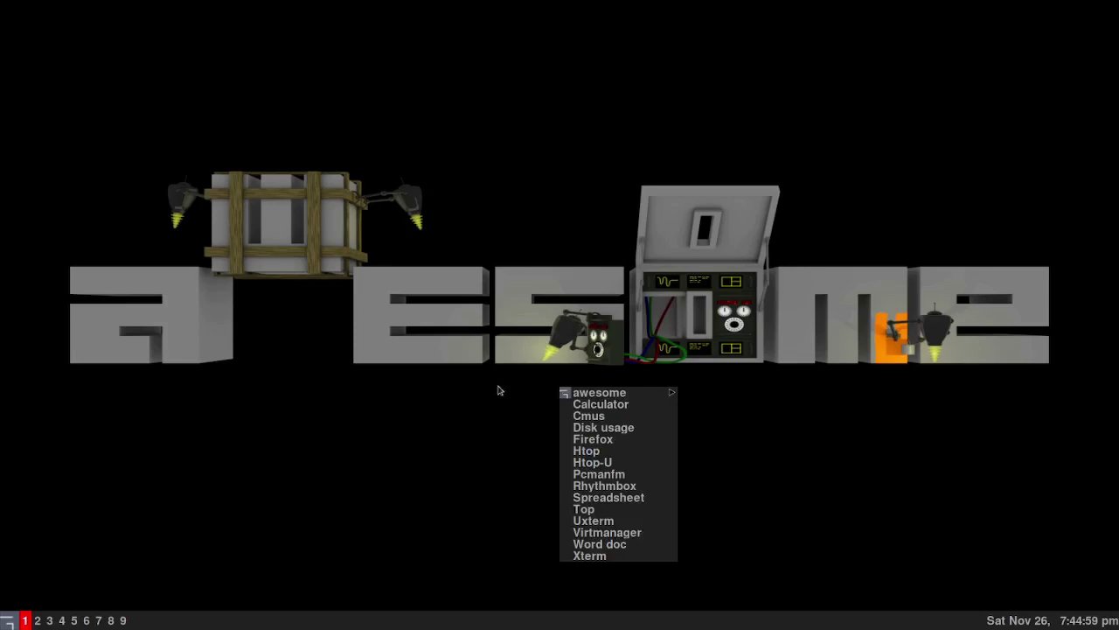
right_click(734, 385)
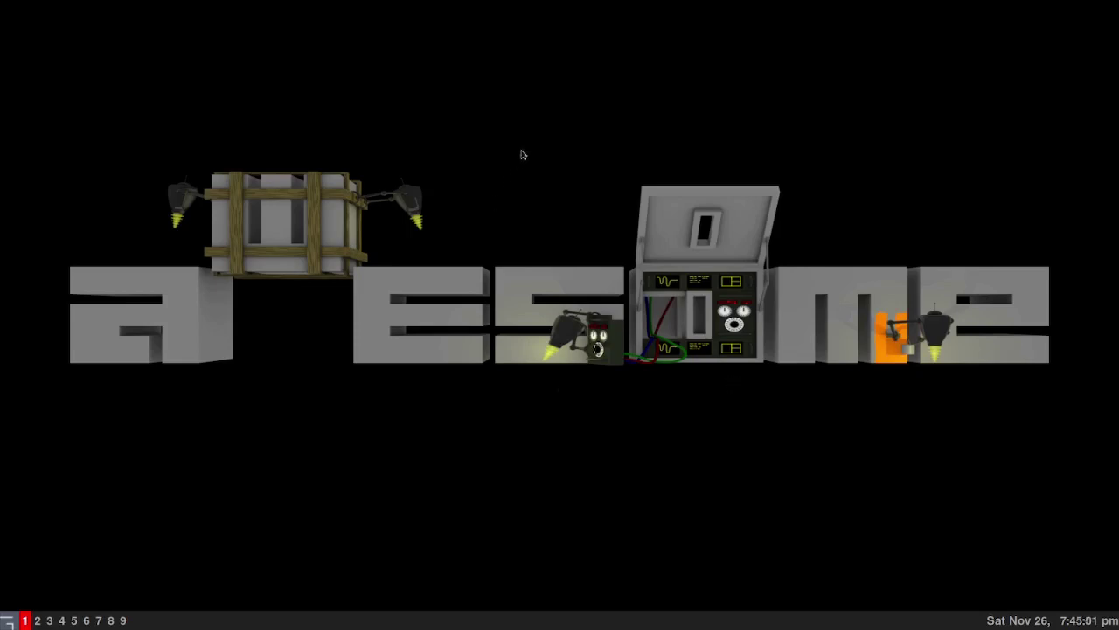
right_click(562, 402)
mouse_move(595, 407)
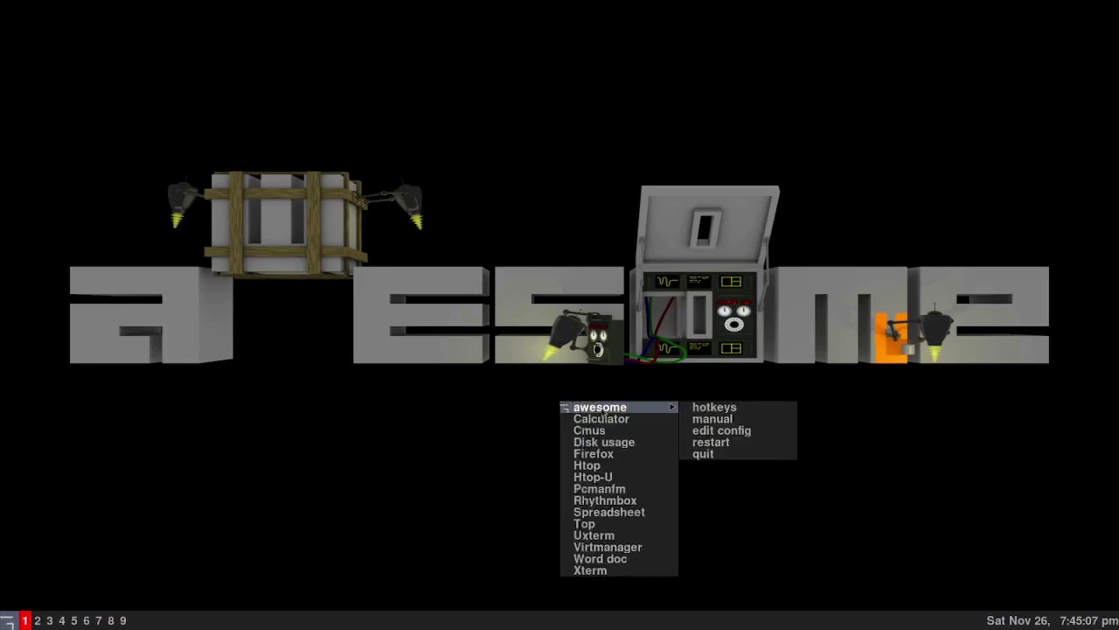
left_click(661, 455)
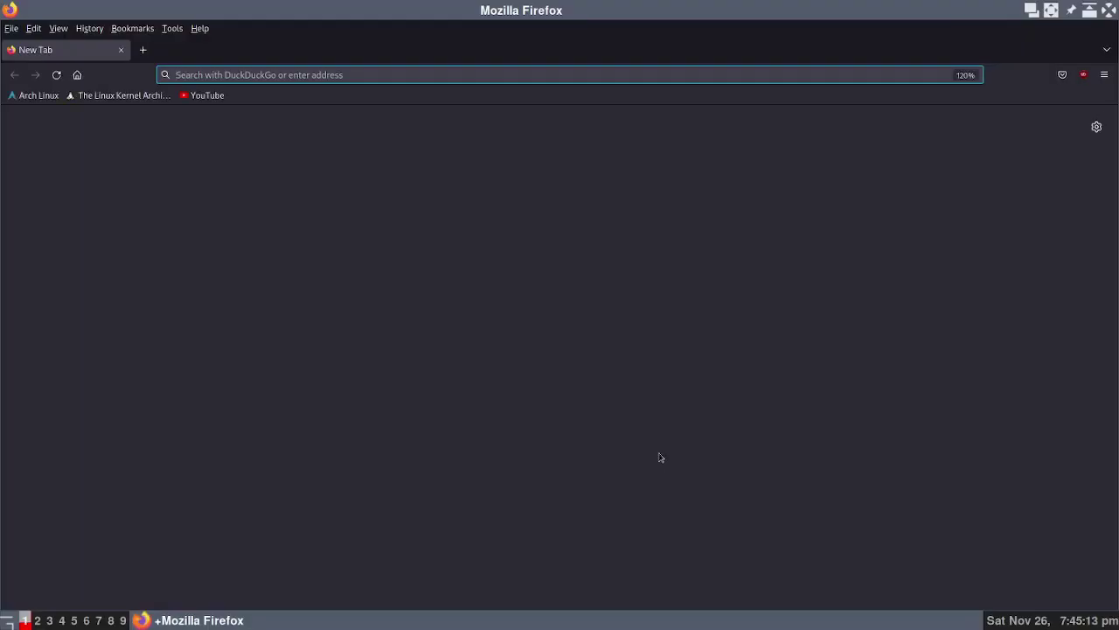
left_click(1108, 11)
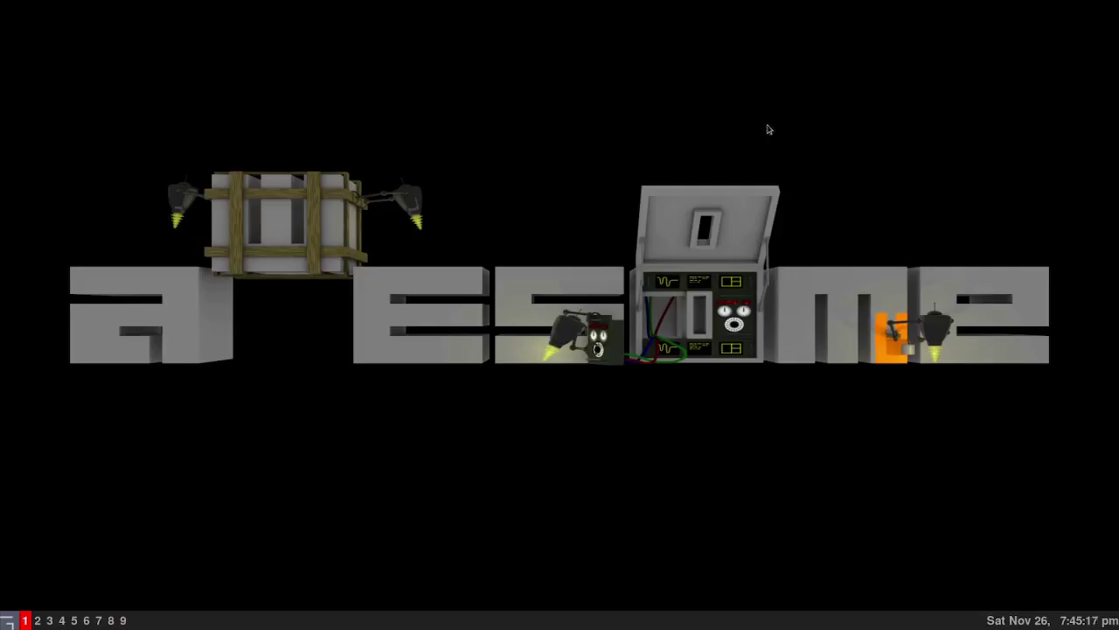
key("super+p")
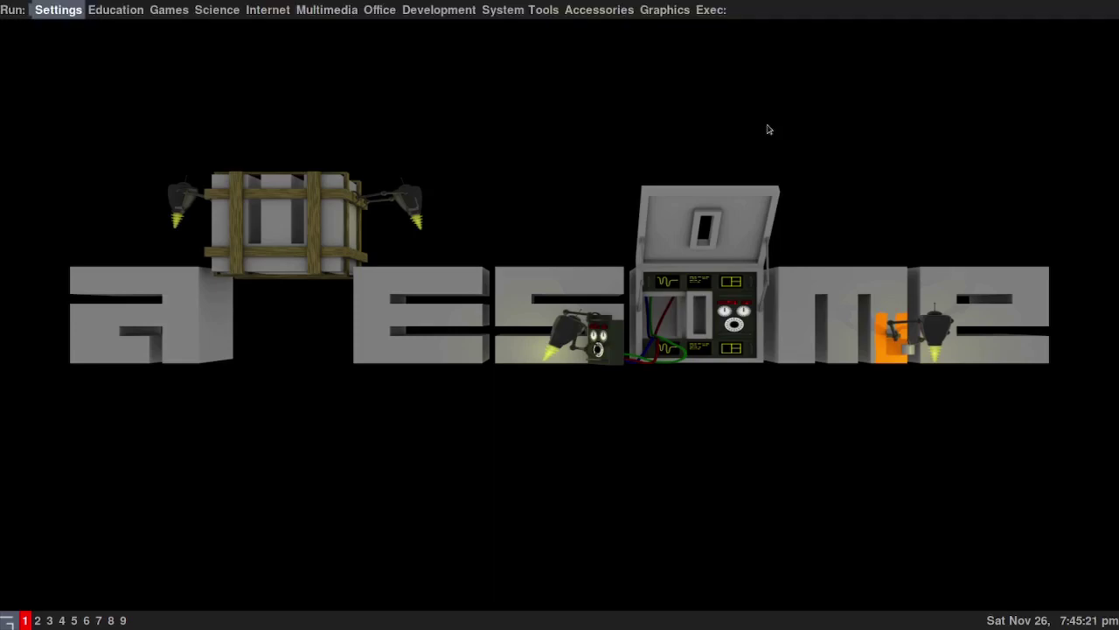
type("fire")
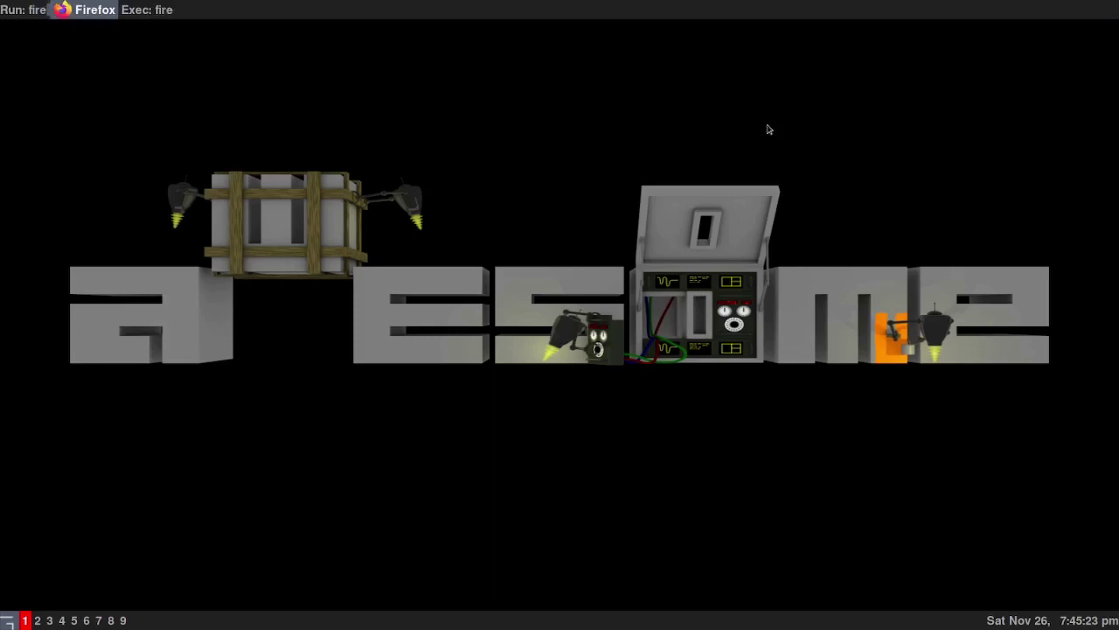
key("Return")
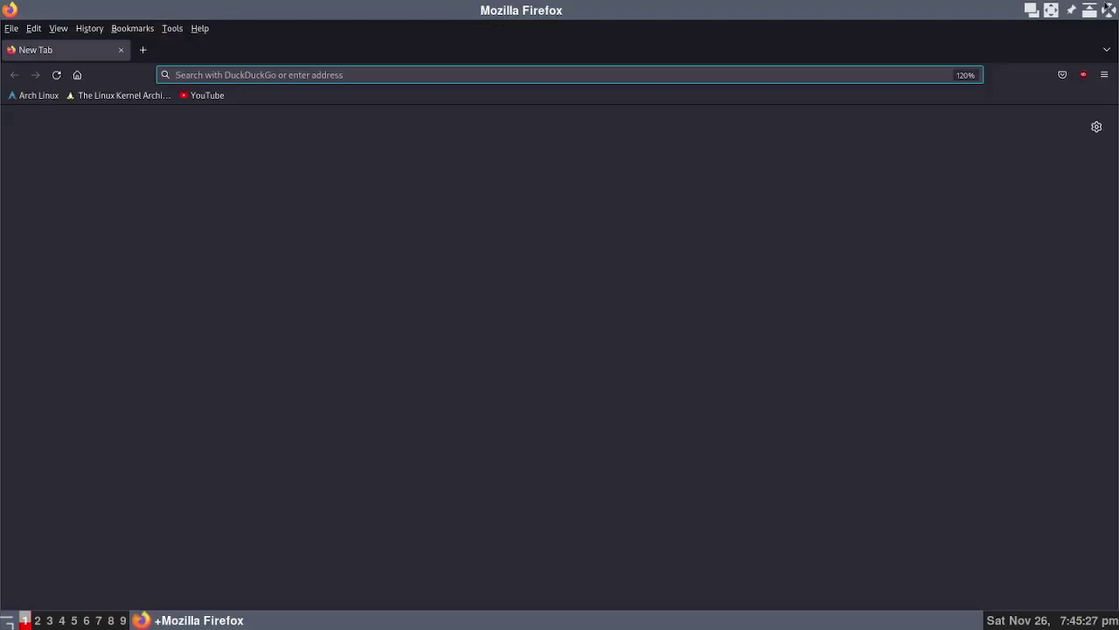
key("super+shift+c")
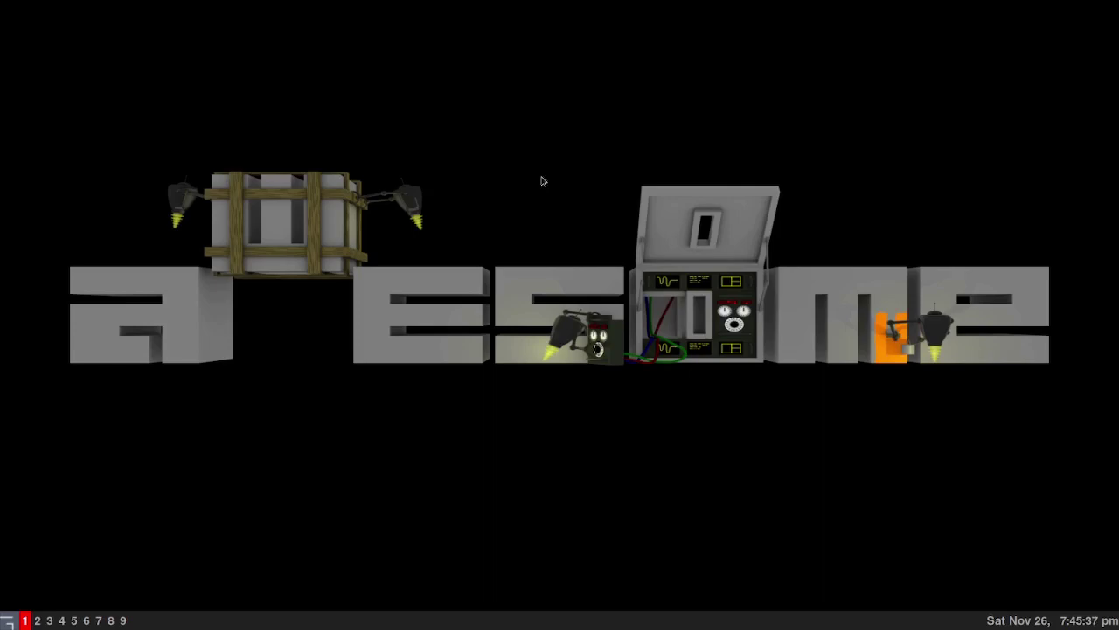
Step: Launch Firefox with Super+B and close it, then open htop with Super+Return and quit it
key("super+b")
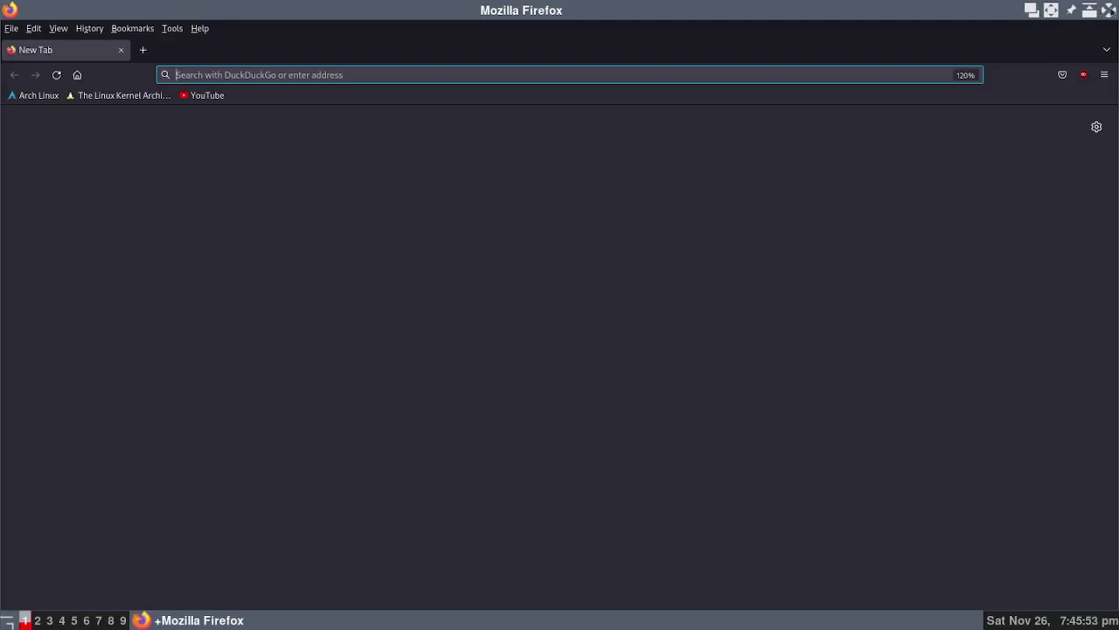
left_click(1108, 10)
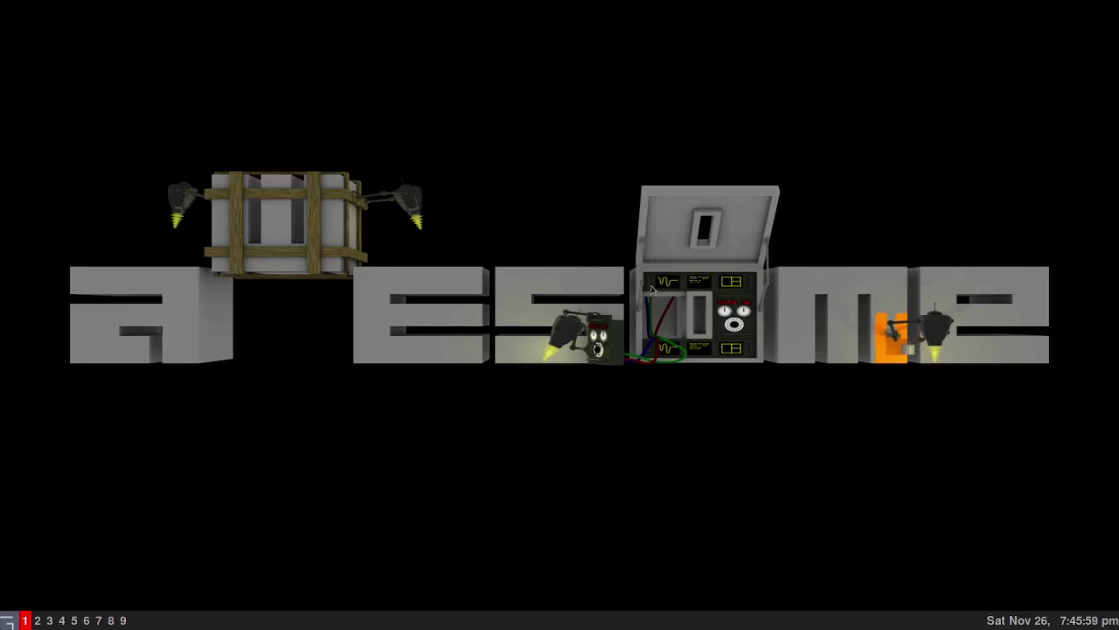
key("super+Return")
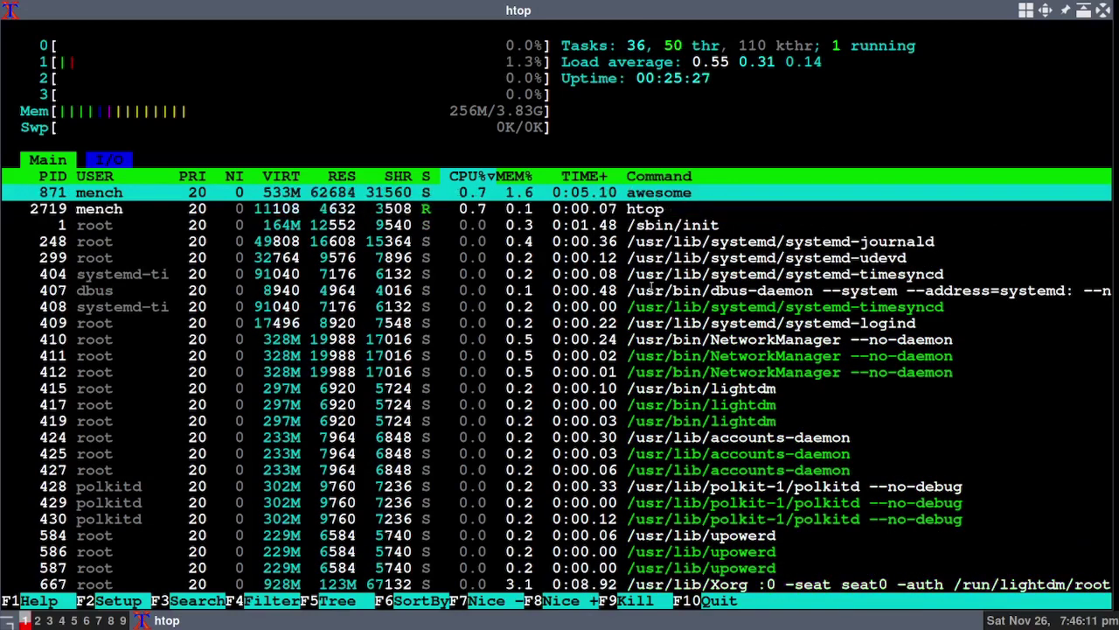
key("q")
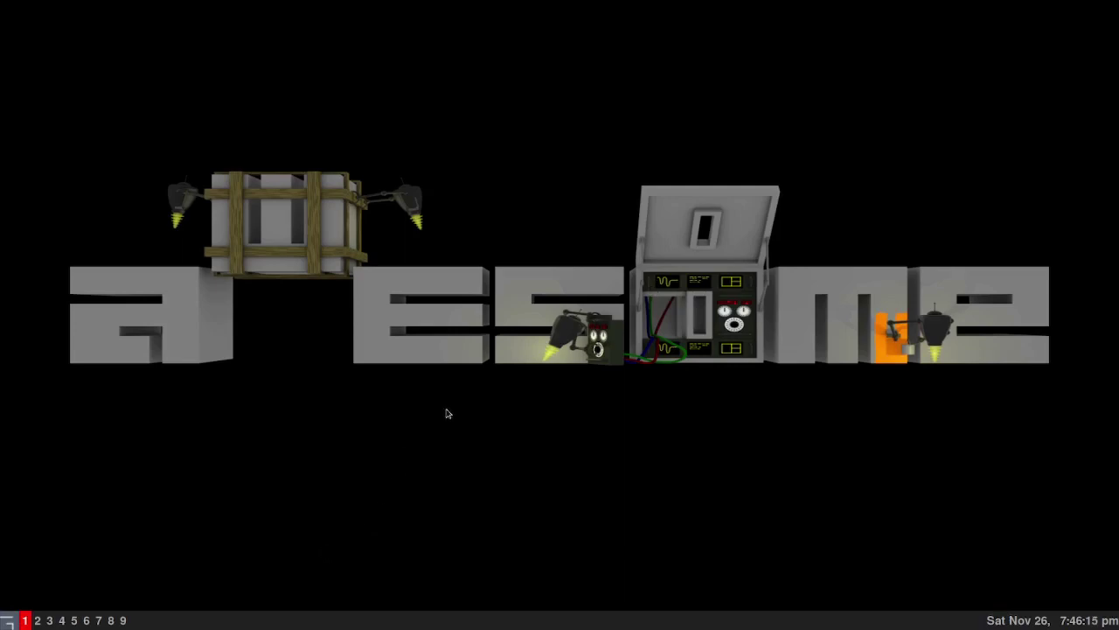
Step: Relaunch htop from the desktop right-click menu, then open a new Firefox window with Super+B
right_click(494, 383)
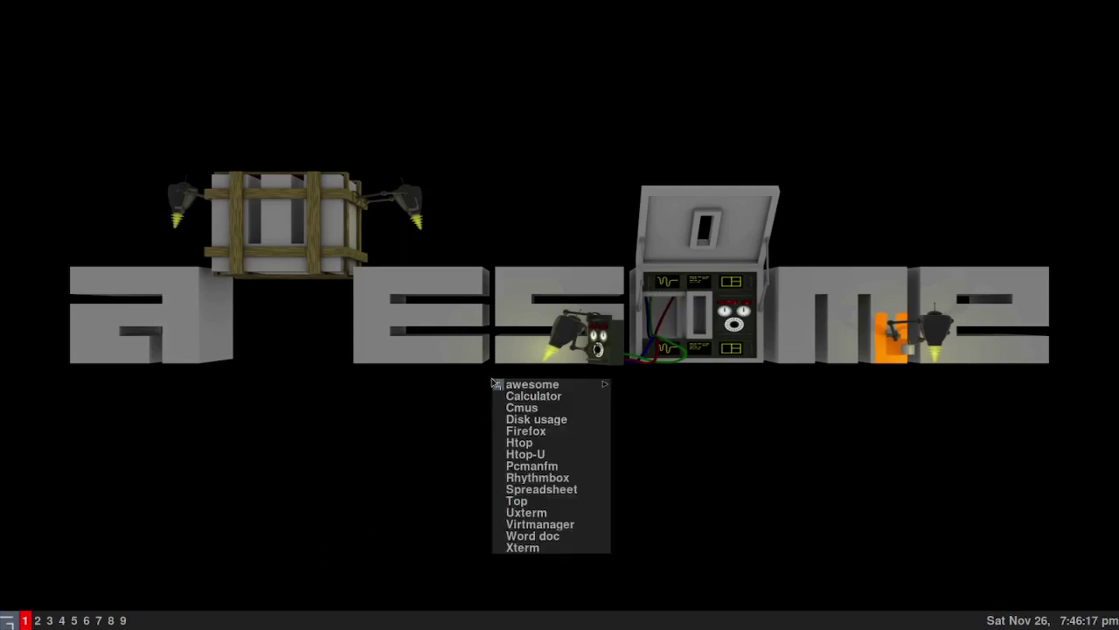
mouse_move(521, 386)
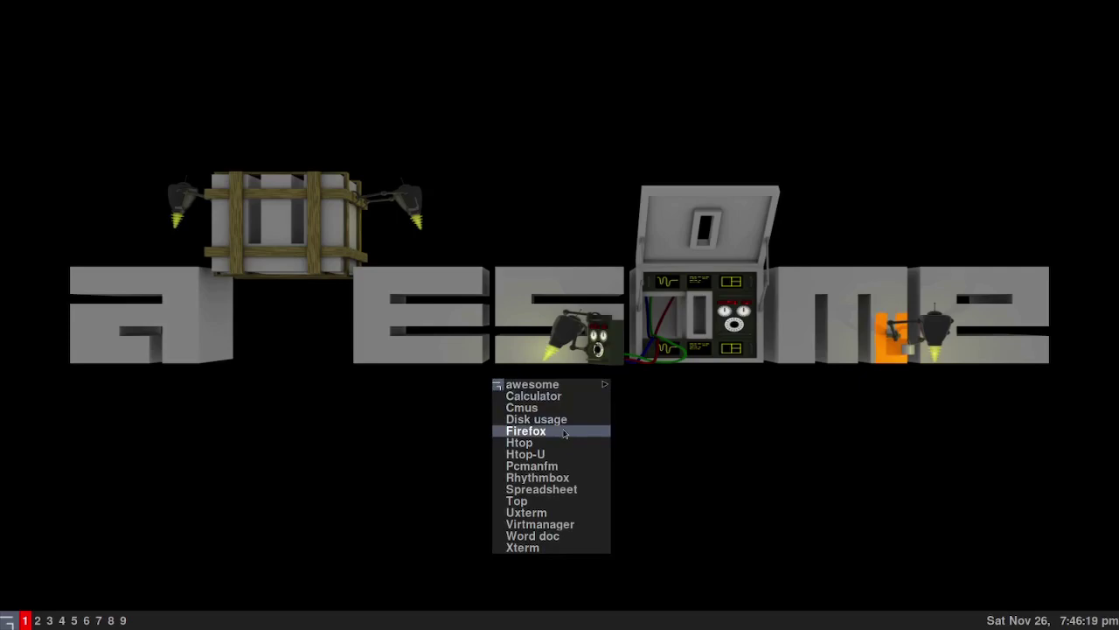
left_click(594, 443)
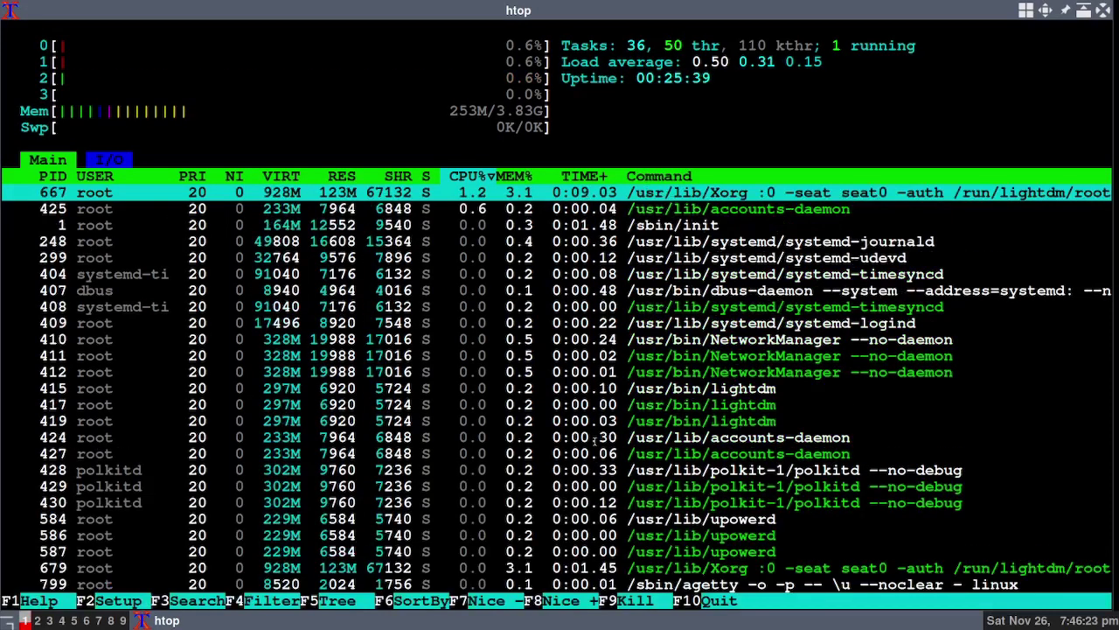
key("super+b")
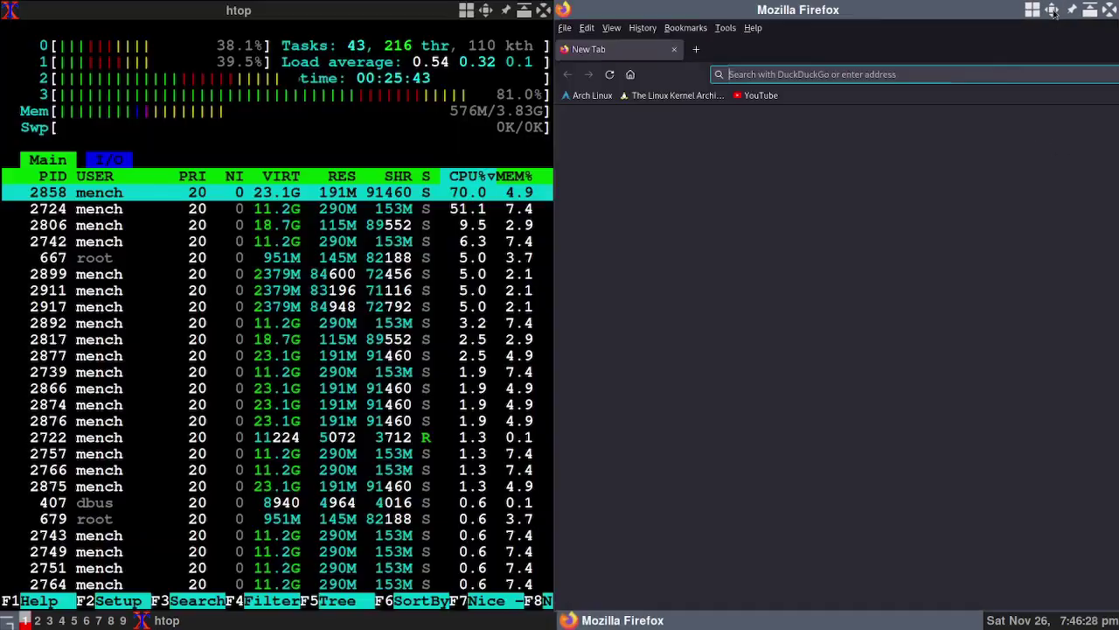
Step: Tile Firefox beside htop, add Rhythmbox from the launcher menu, and switch to tag 5
left_click(1054, 12)
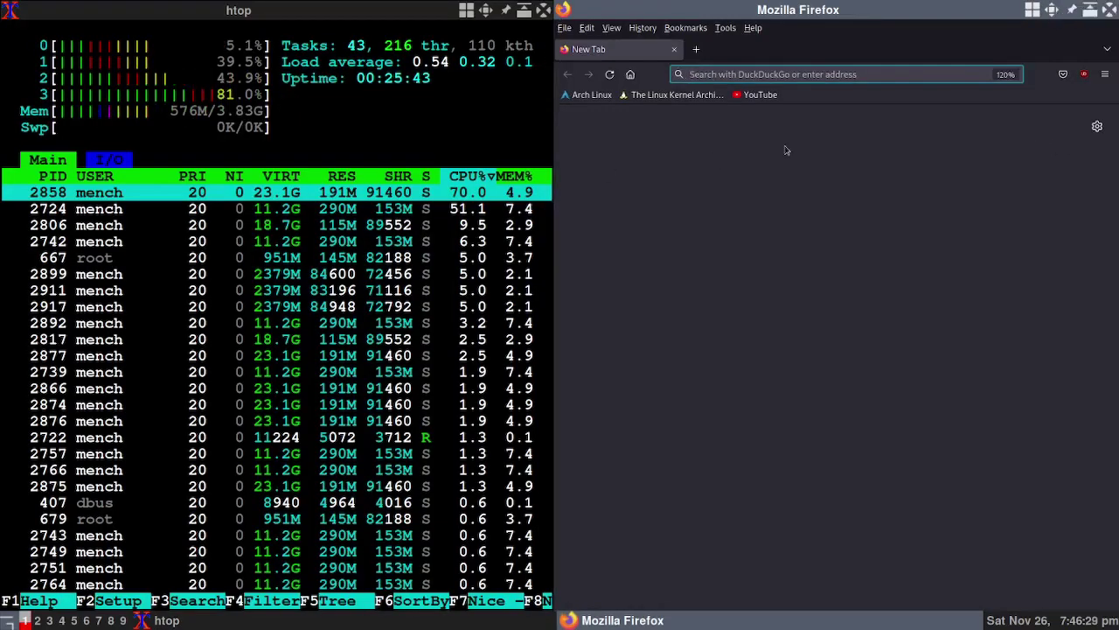
left_click(822, 127)
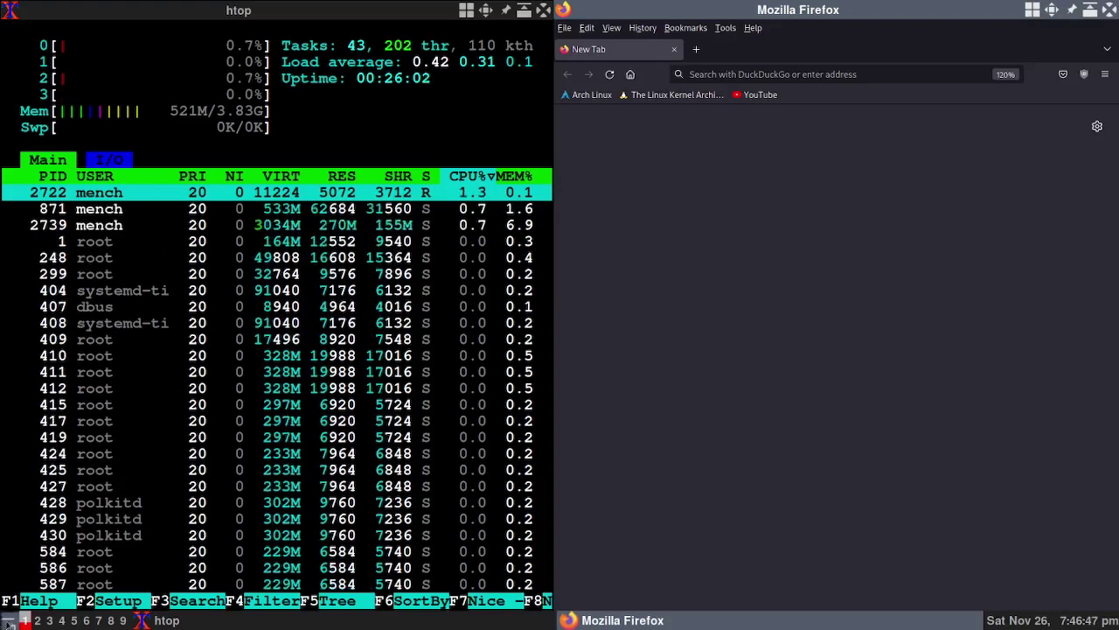
left_click(7, 621)
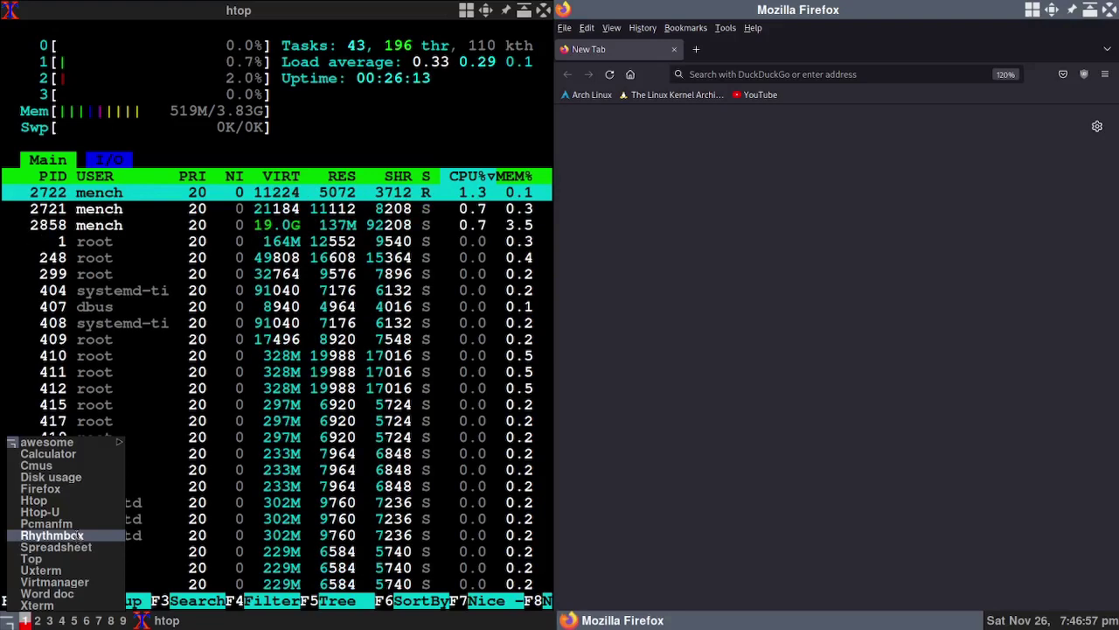
left_click(53, 535)
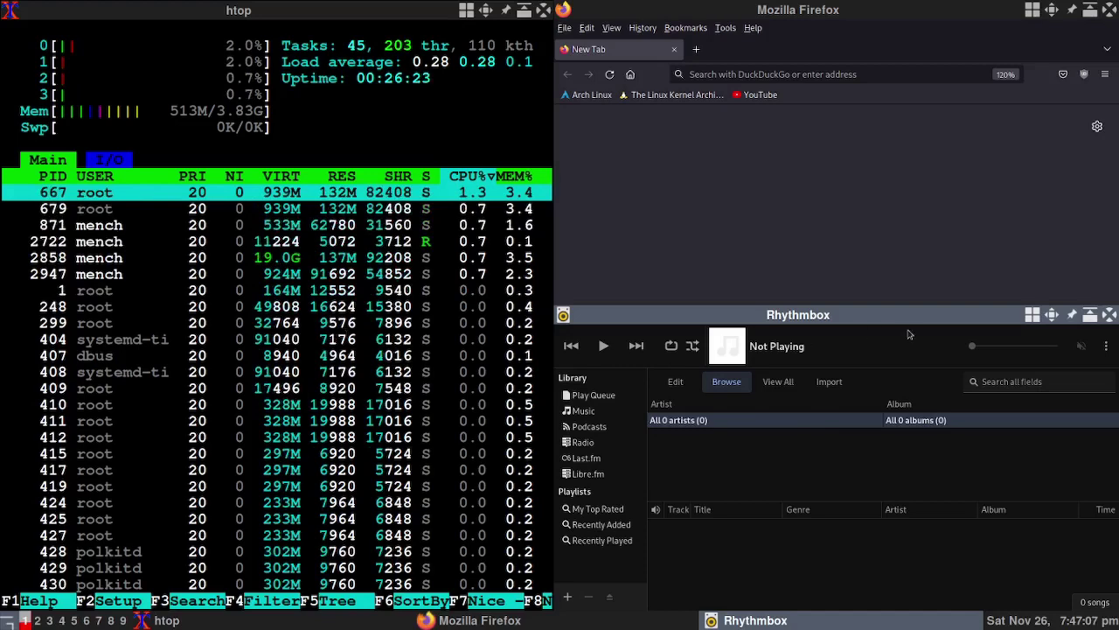
left_click(74, 621)
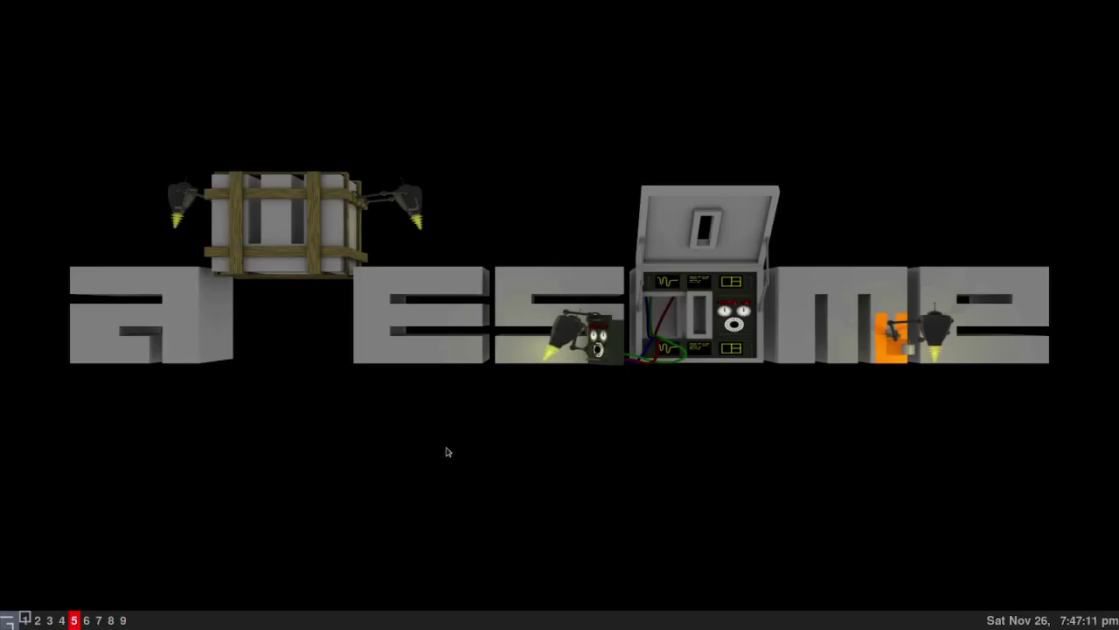
Step: Open Firefox from the desktop menu on tag 5, then launch Xterm on tag 8
right_click(476, 408)
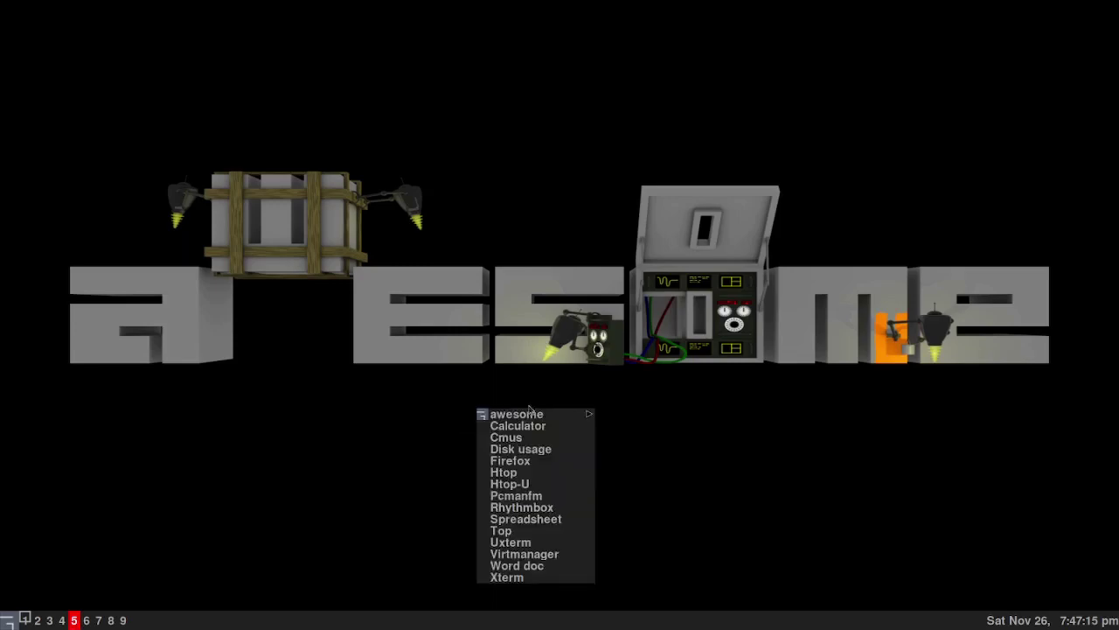
left_click(565, 461)
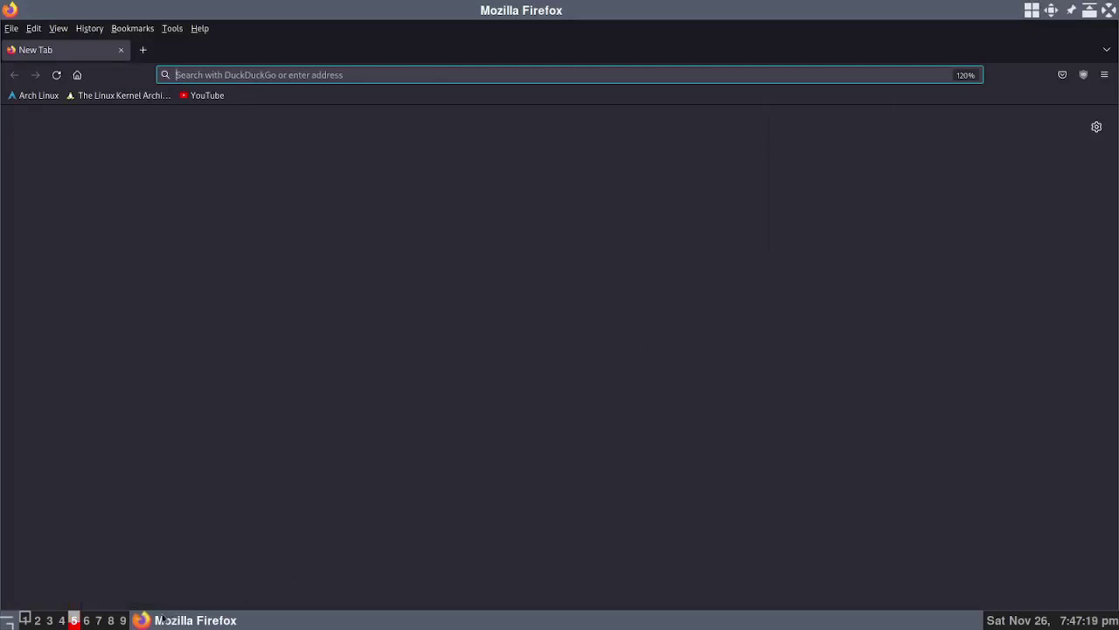
left_click(111, 620)
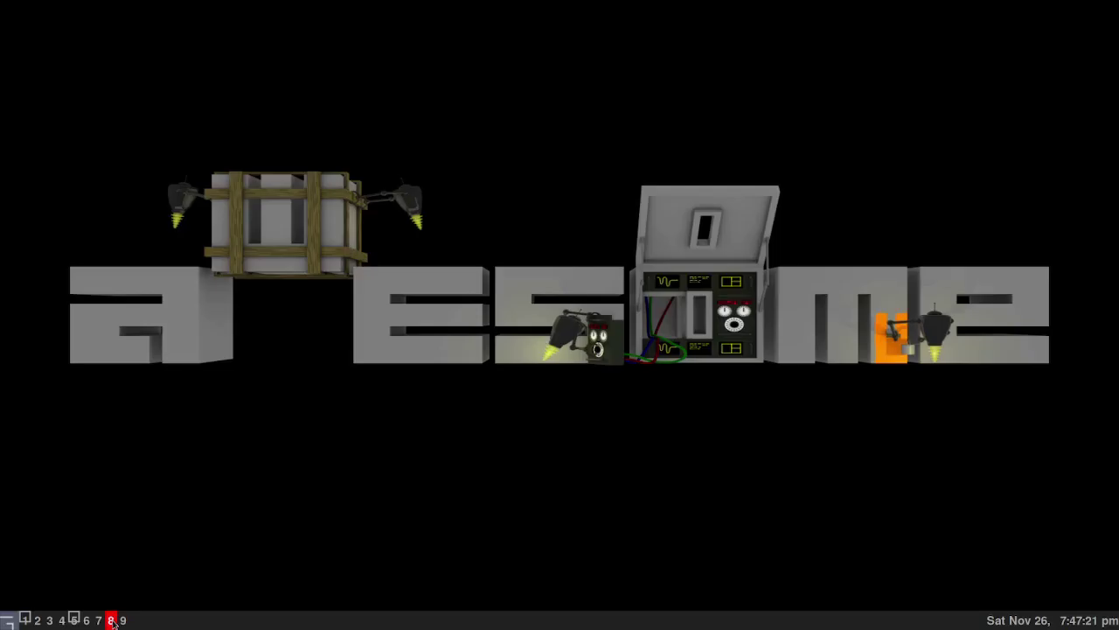
right_click(636, 381)
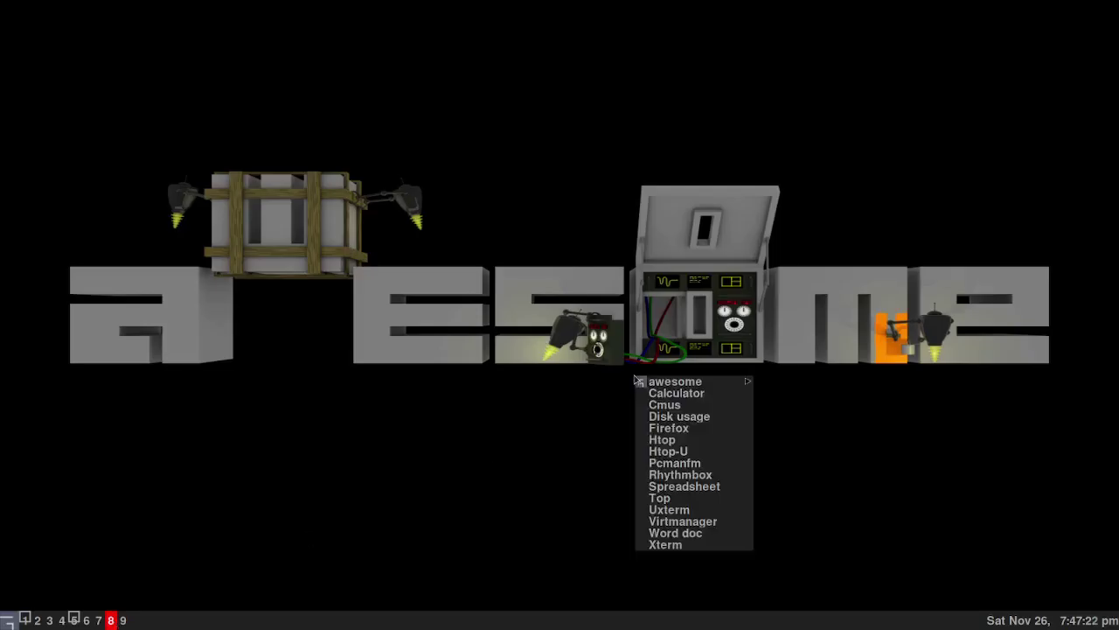
left_click(695, 545)
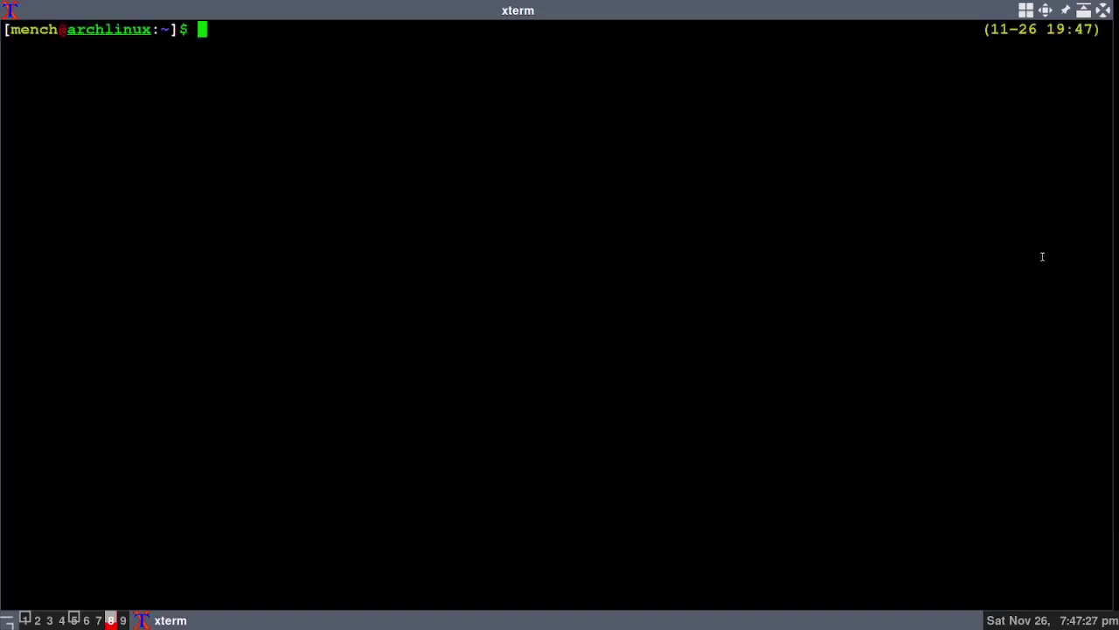
Step: Close the xterm on tag 8 and the Firefox window on tag 5
left_click(1103, 10)
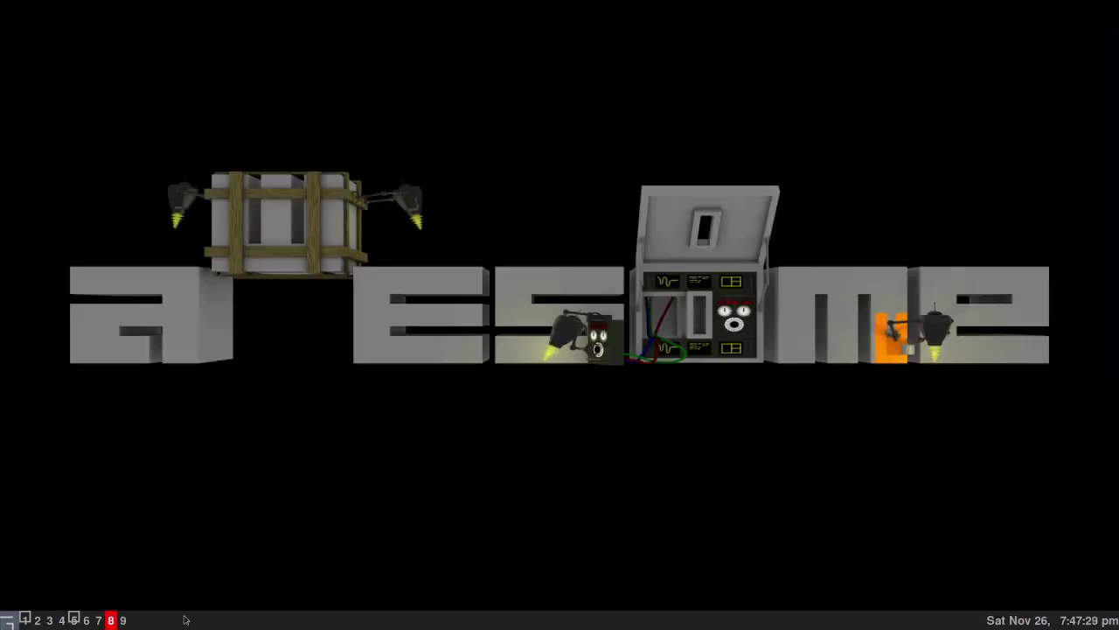
left_click(75, 620)
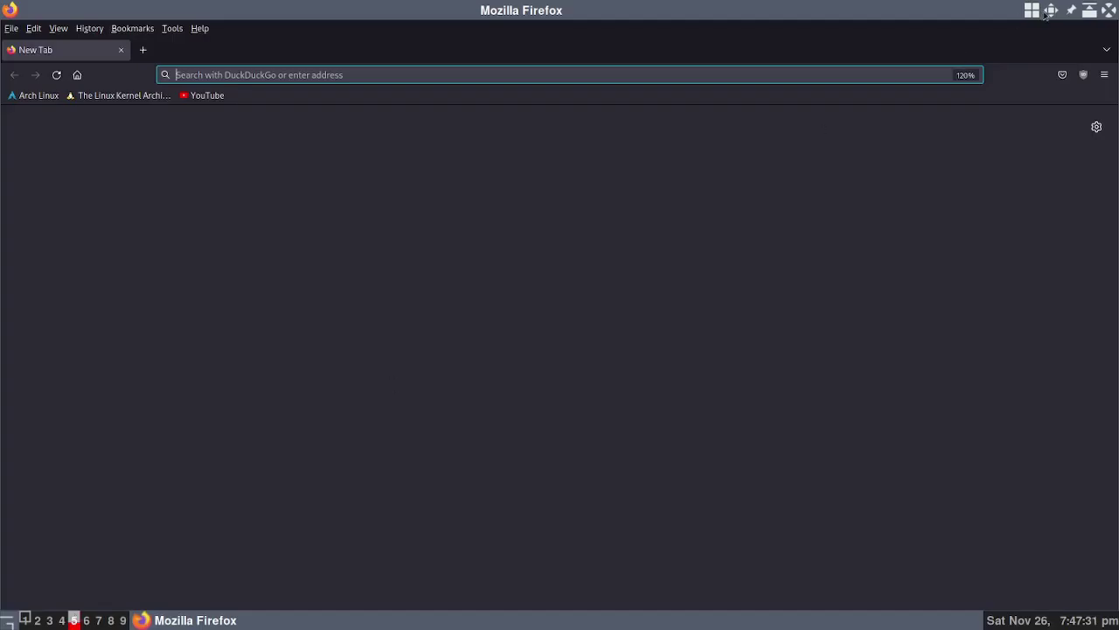
left_click(1107, 12)
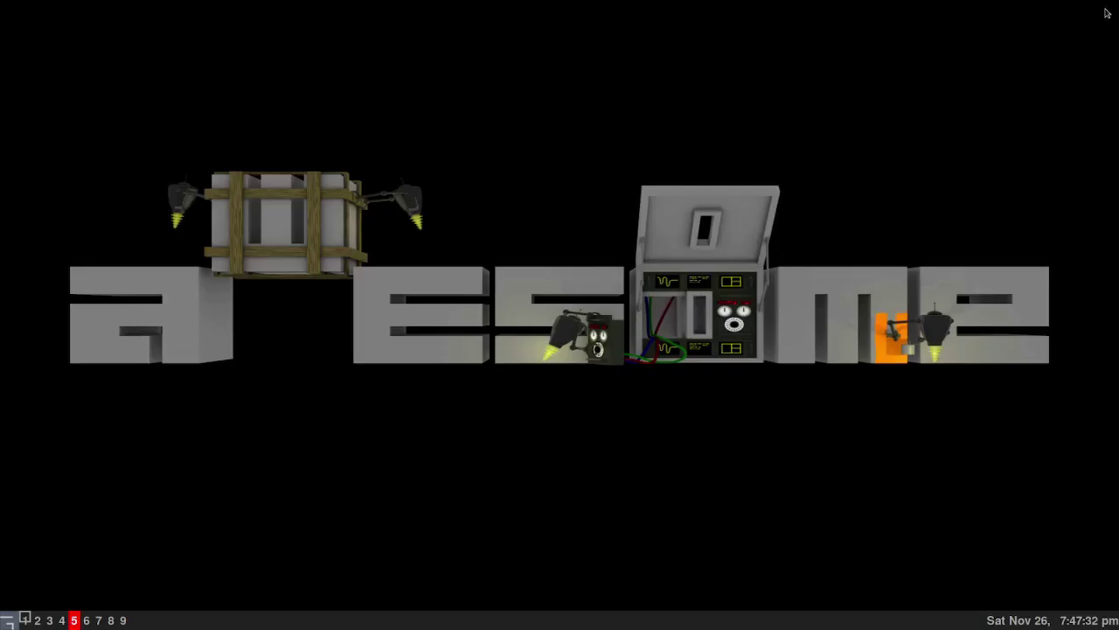
Step: On tag 1, close the Firefox, Rhythmbox and htop windows
left_click(25, 620)
left_click(1110, 9)
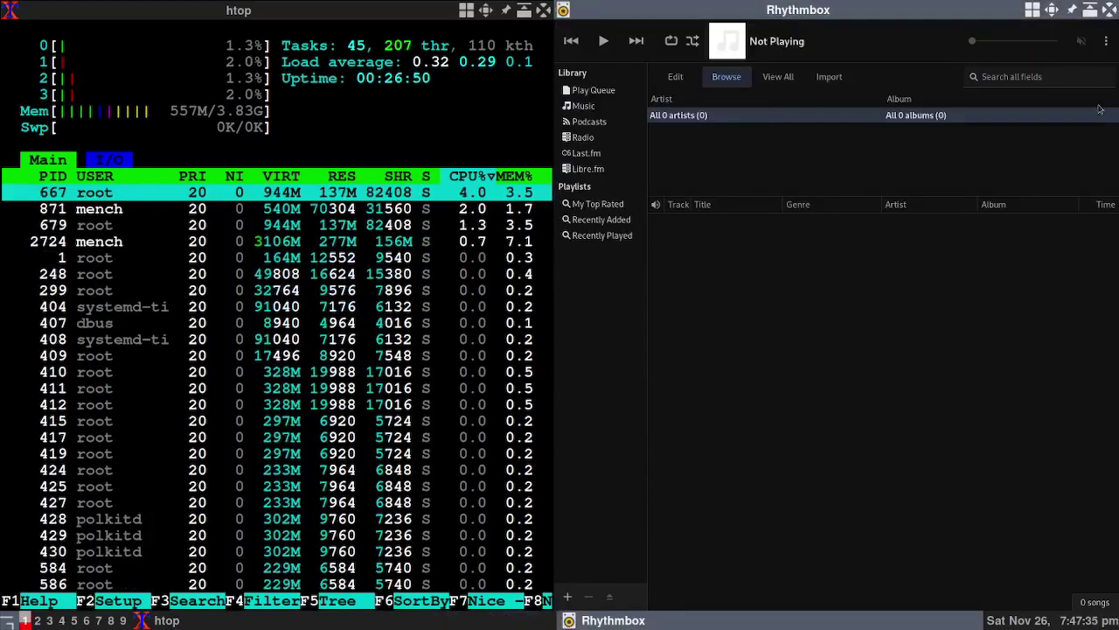
left_click(1111, 10)
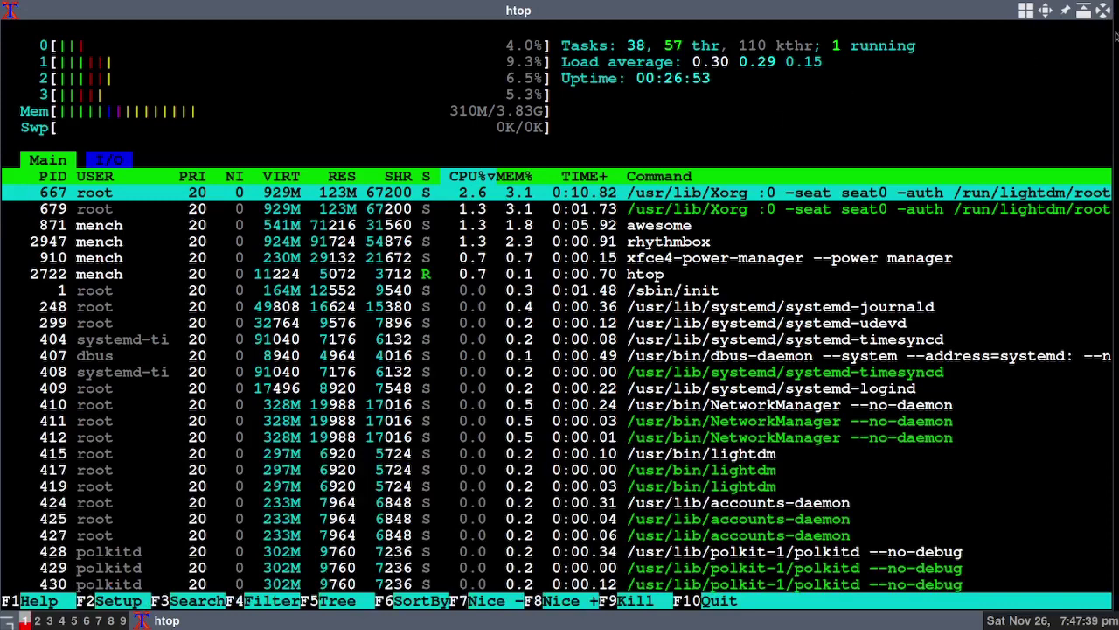
left_click(1106, 11)
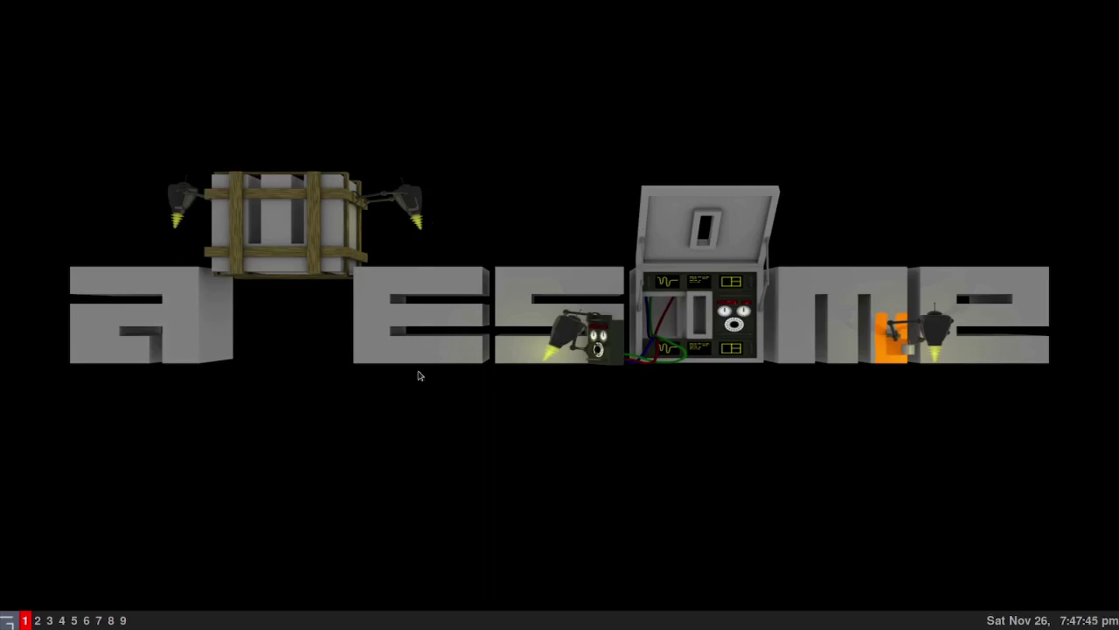
right_click(420, 375)
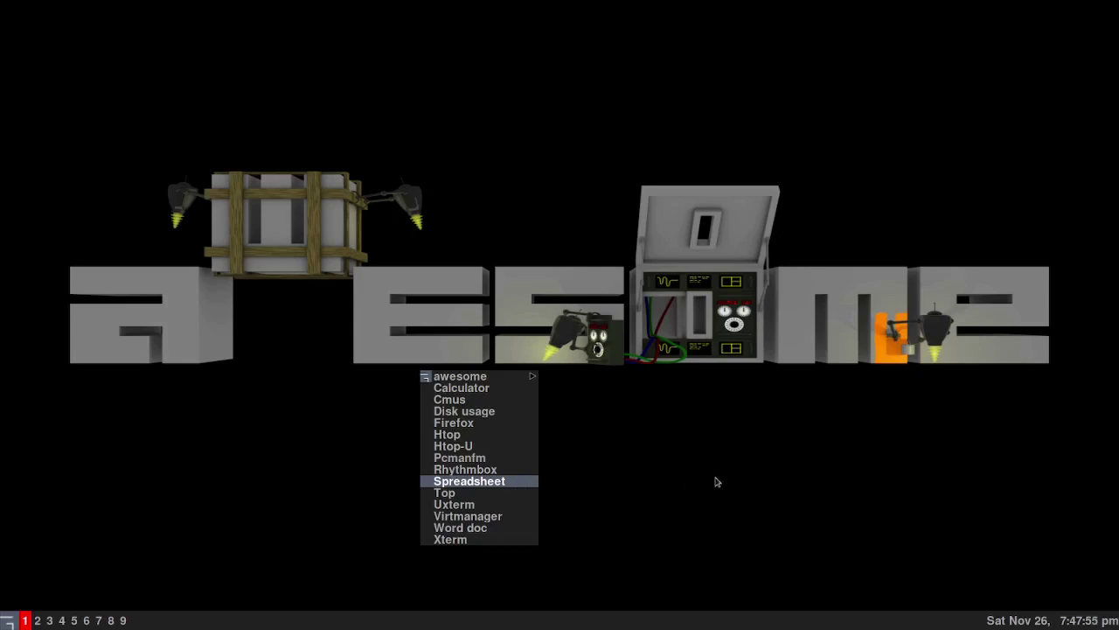
key("Up")
key("Up")
key("Up")
key("Up")
key("Up")
key("Up")
key("Up")
key("Up")
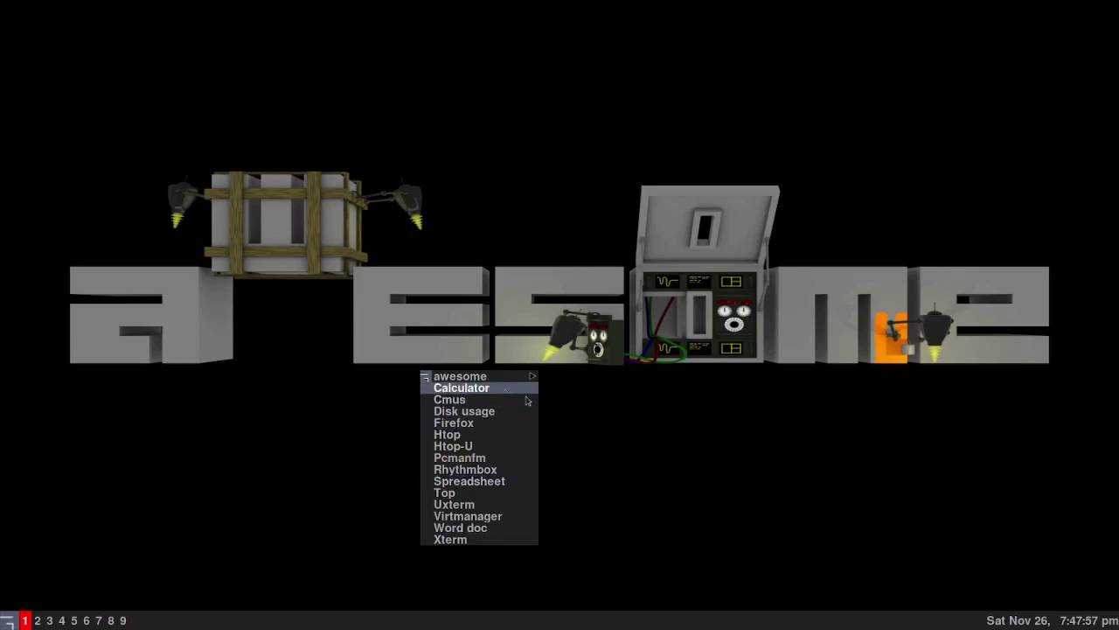
key("Escape")
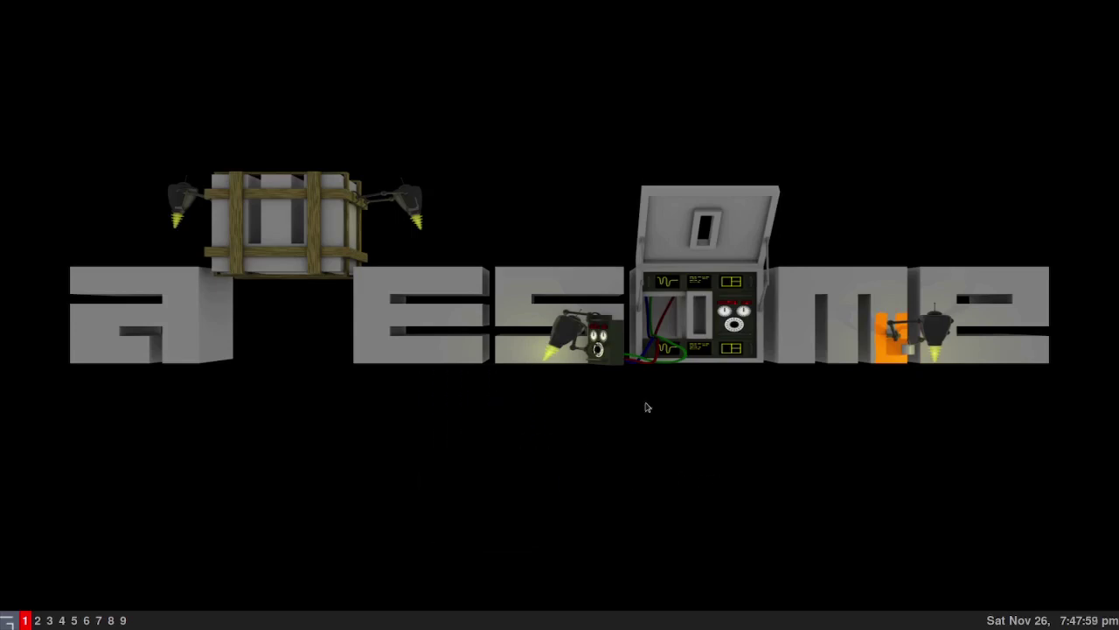